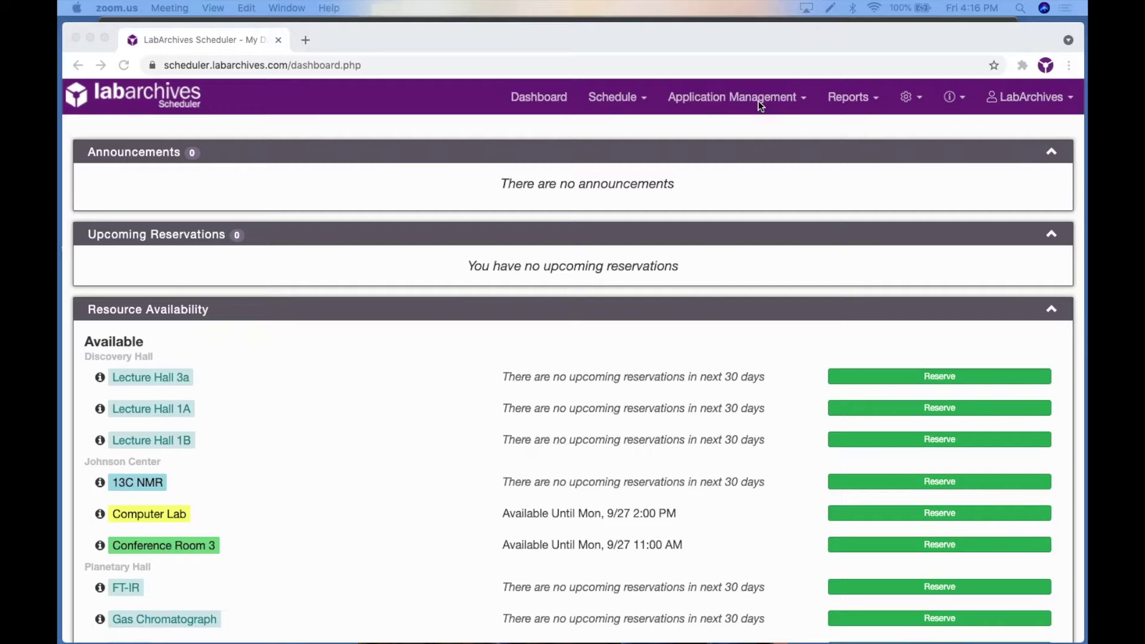
Open the Resources management page
click(759, 106)
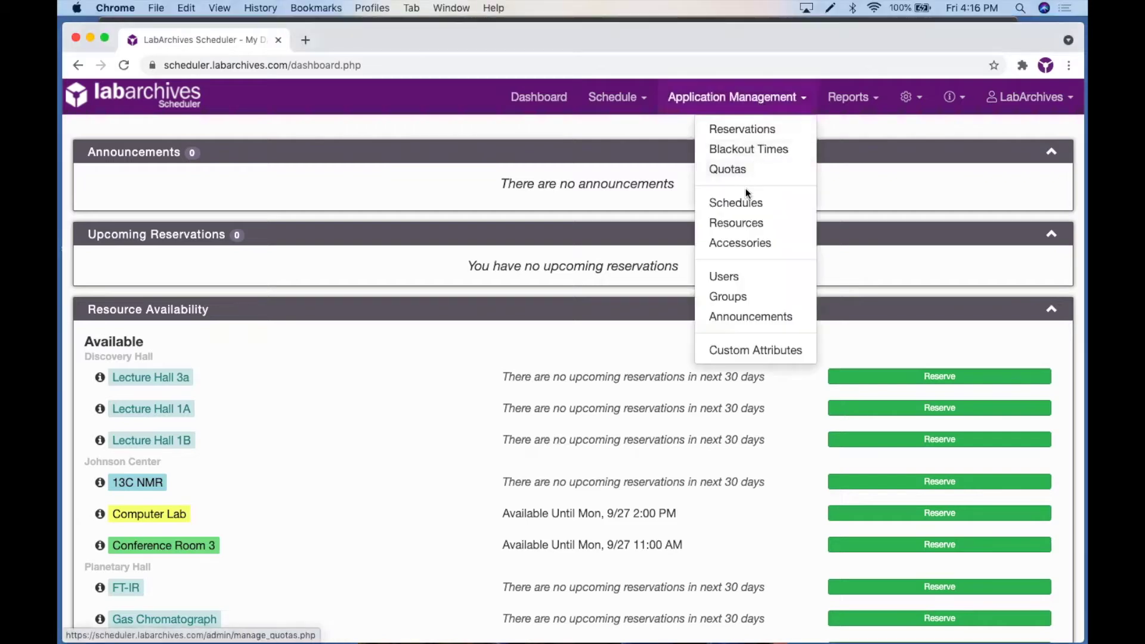
click(742, 225)
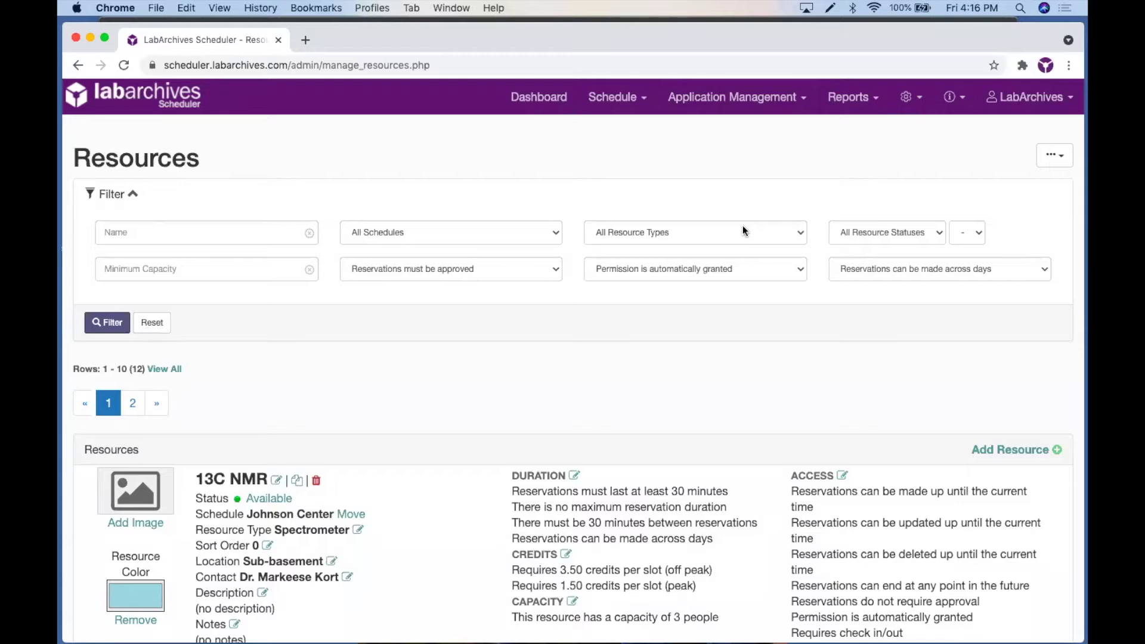
Look at the Responsibilities options in the incognito window's Scheduler session, and return to the Resources page
click(335, 19)
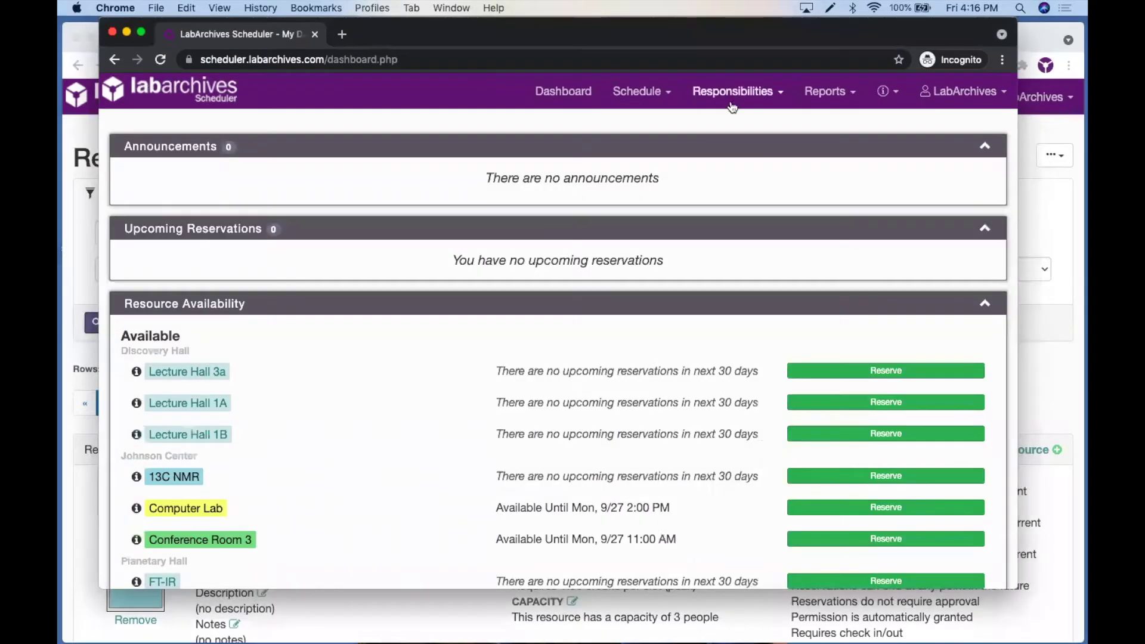
click(736, 101)
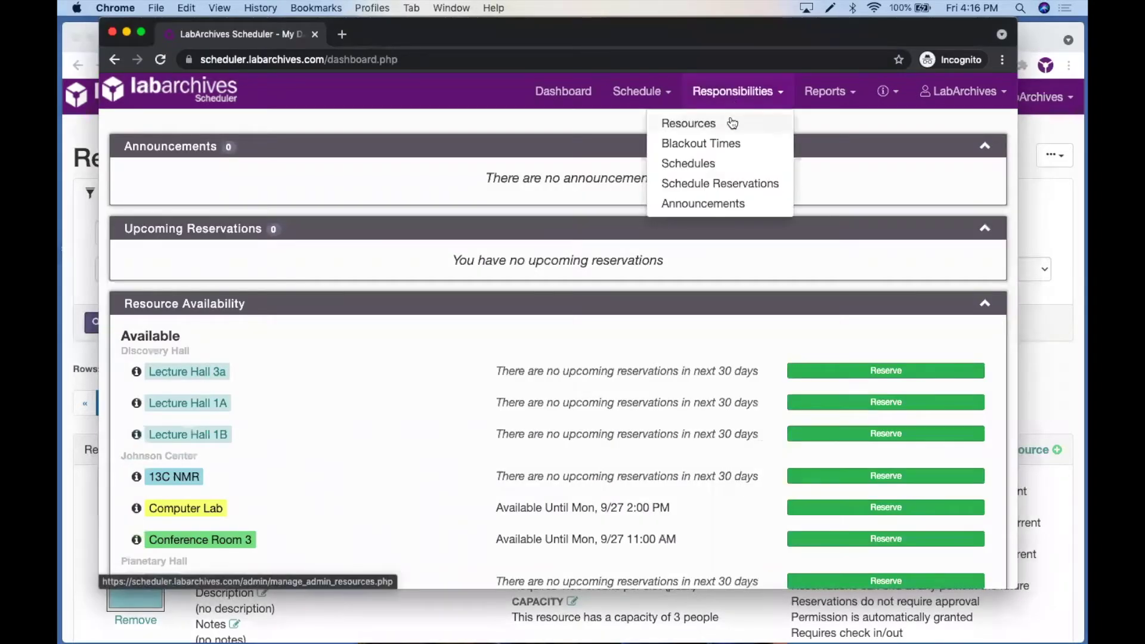
click(1051, 366)
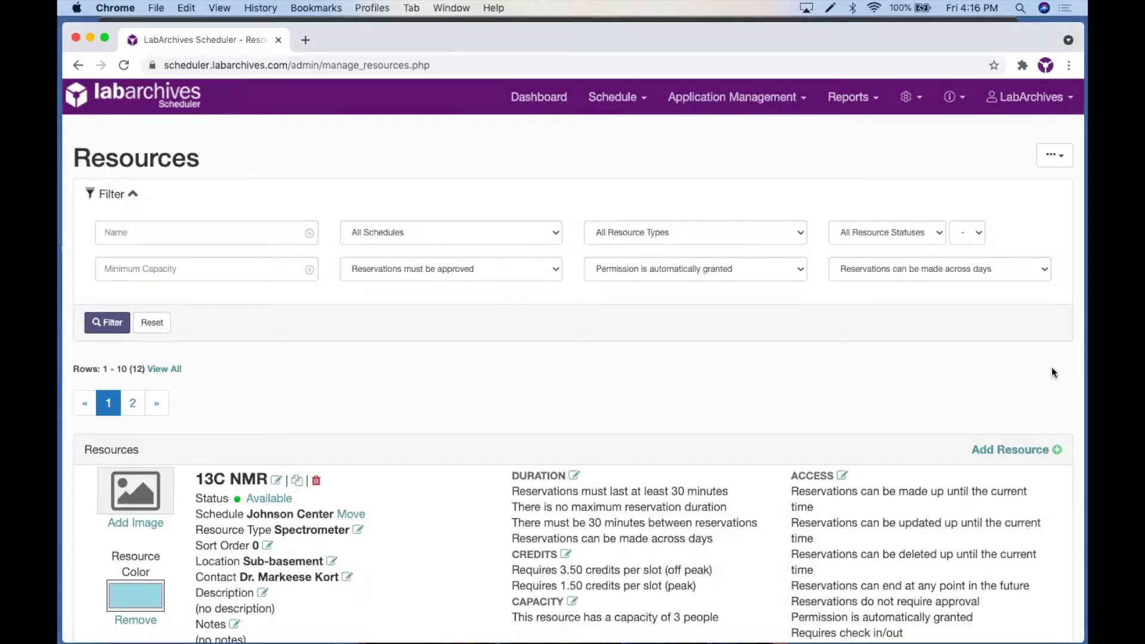
Examine the form for adding a new resource and close it without adding anything
click(1054, 155)
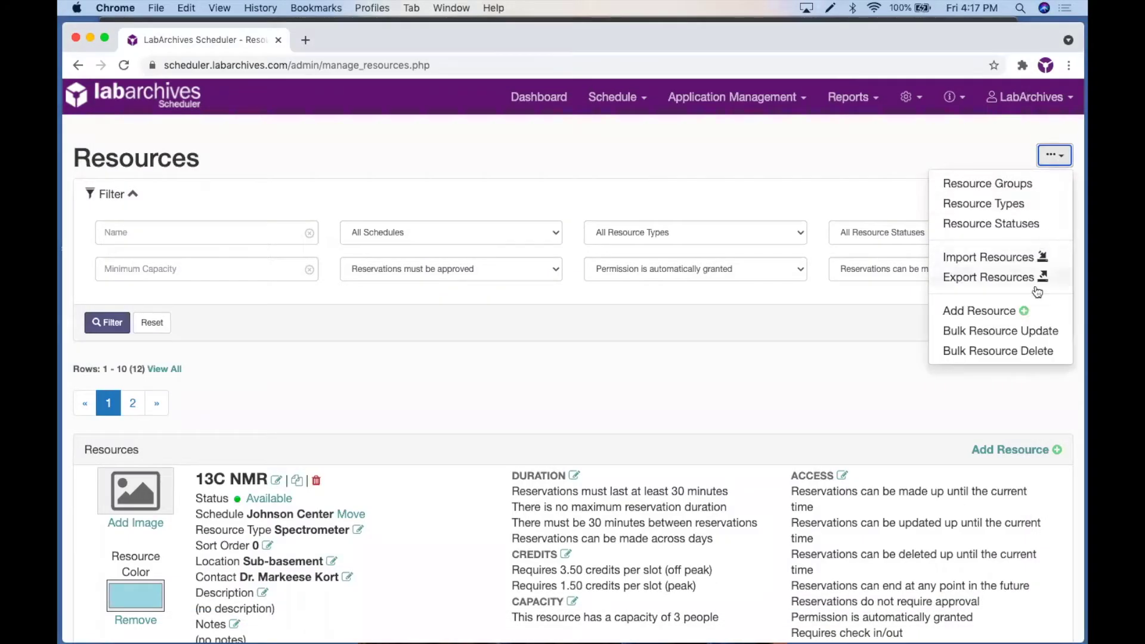
click(979, 311)
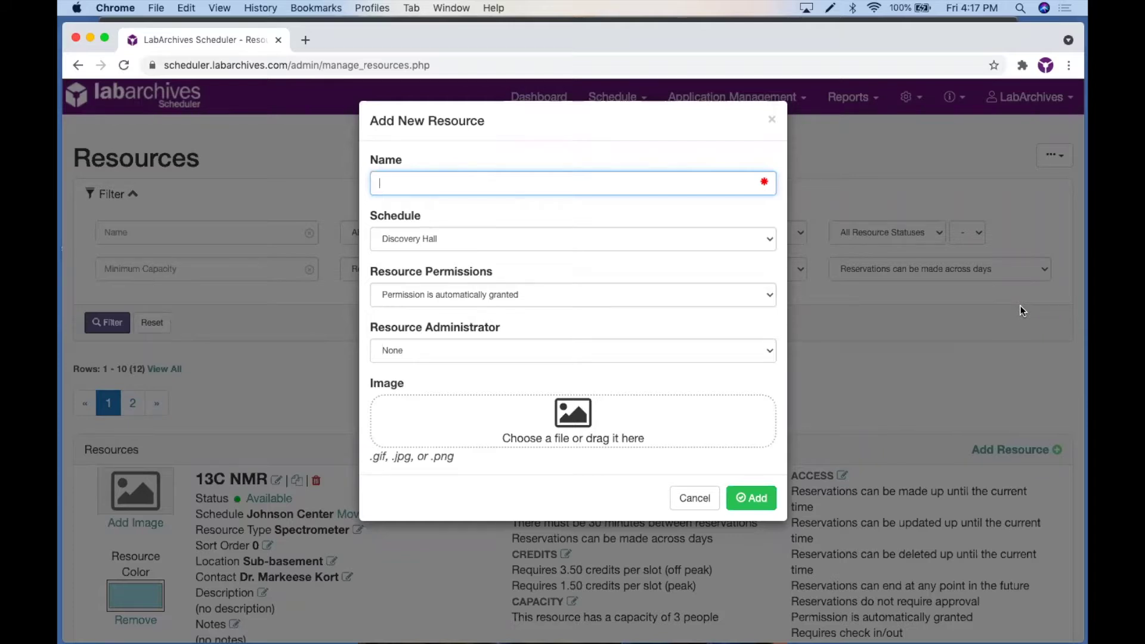
click(775, 120)
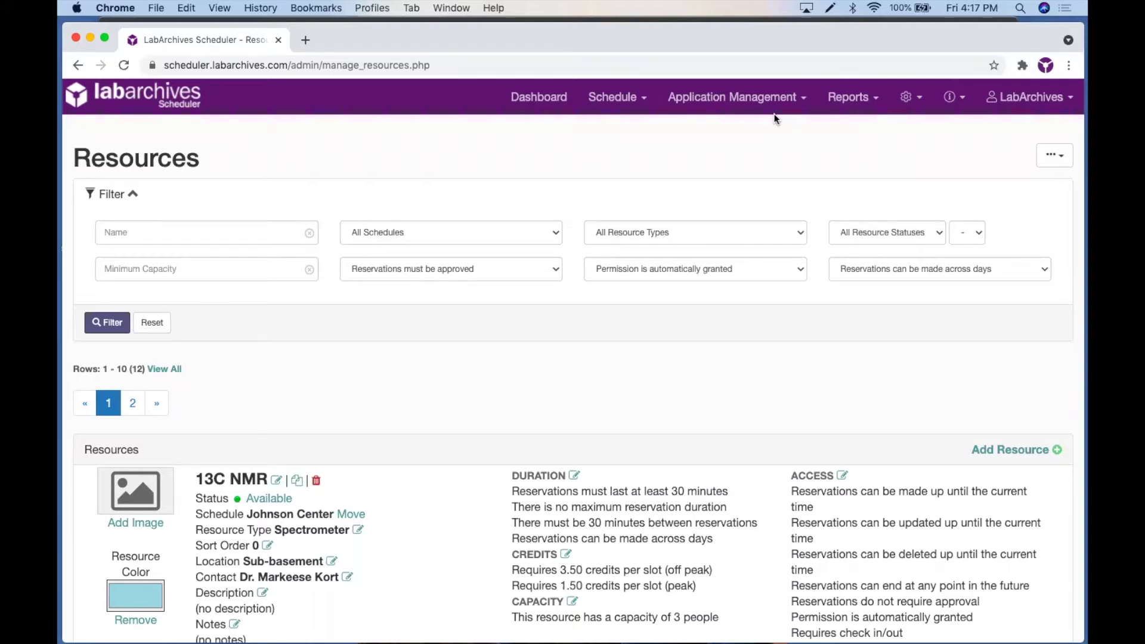
Review the file requirements and template option for importing resources, and cancel the import
click(1051, 158)
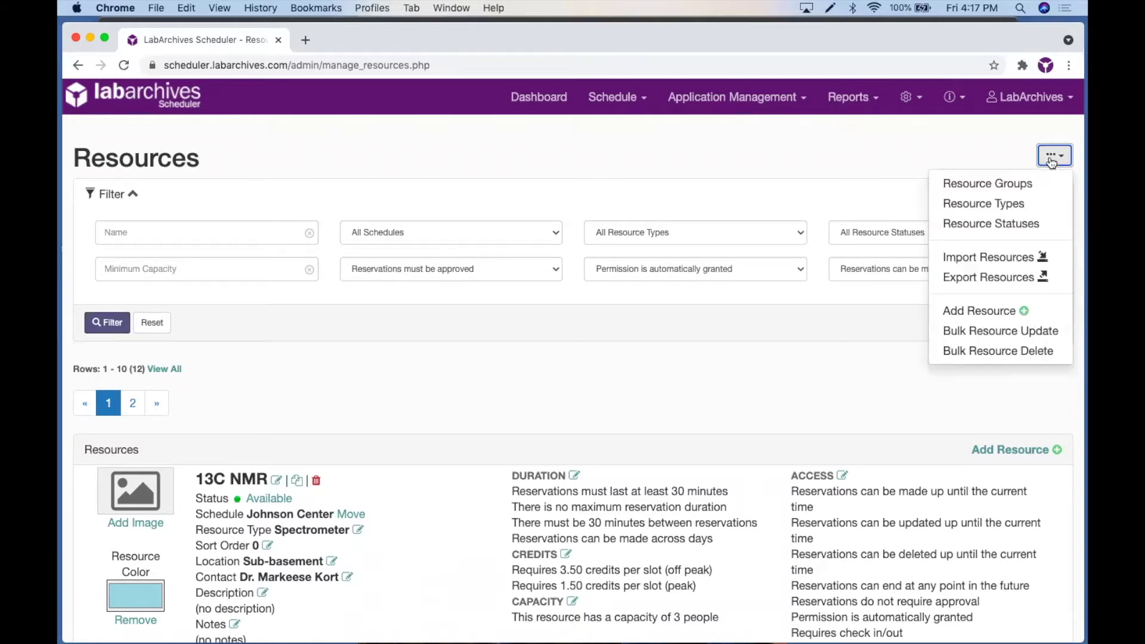
click(1039, 259)
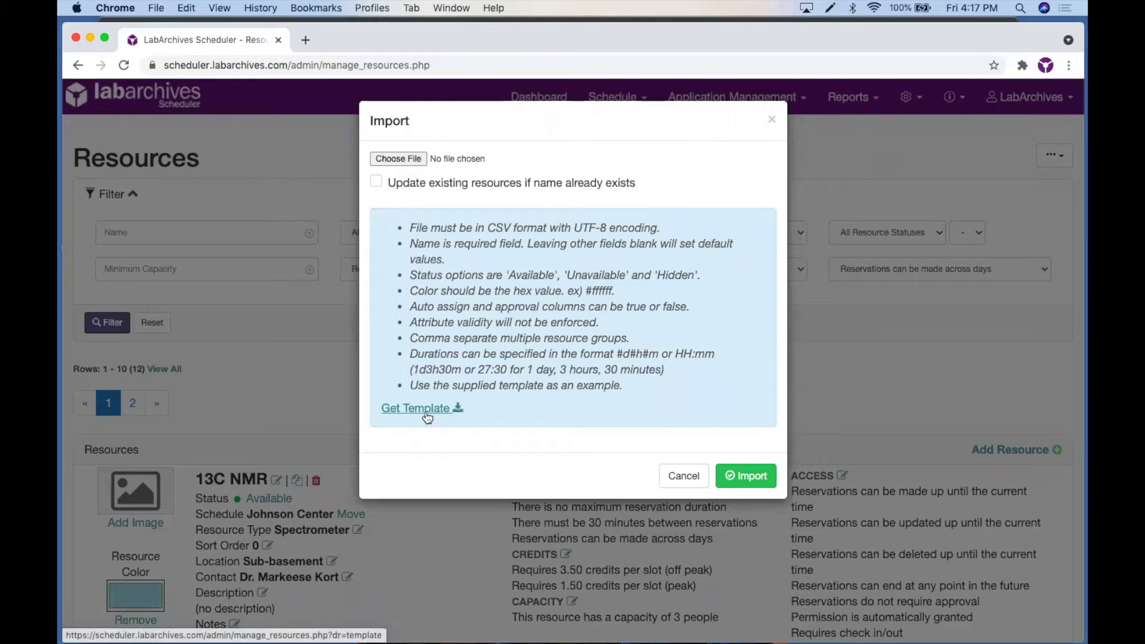
click(679, 476)
Examine the 13C NMR resource's details and its reservation duration settings, leaving them unsaved
scroll(751, 446, down, 3)
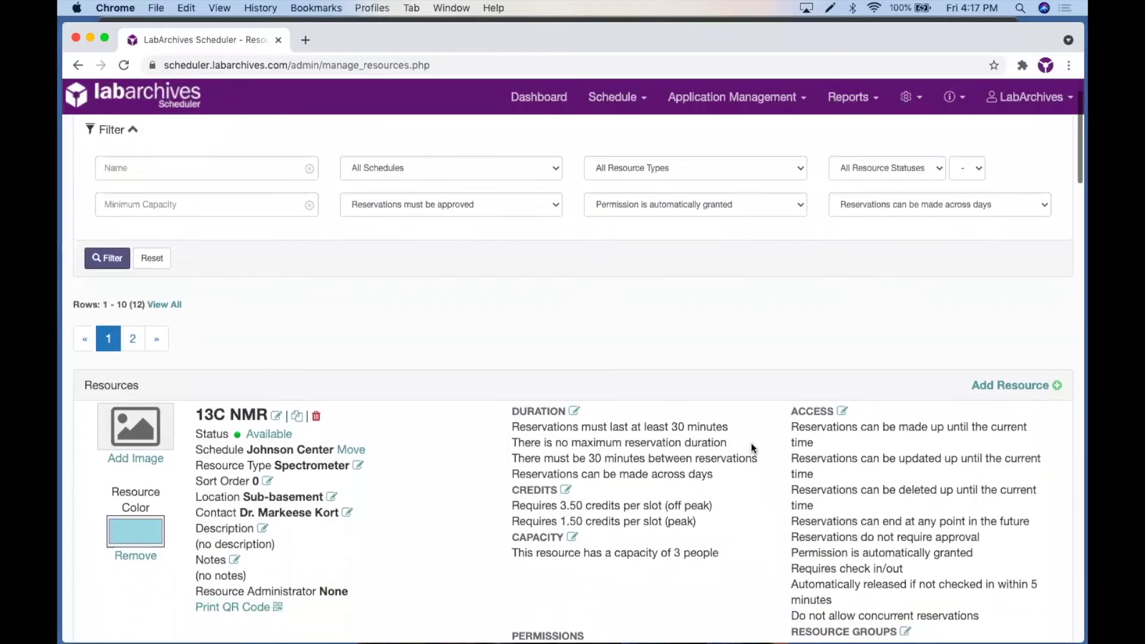
scroll(751, 446, down, 3)
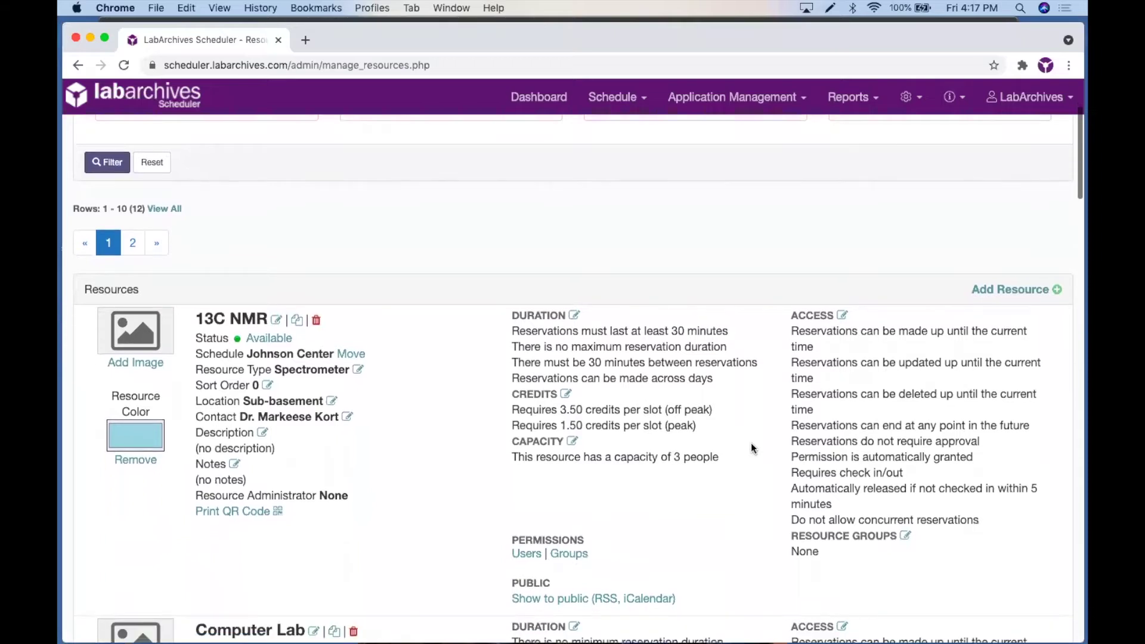
scroll(752, 448, down, 2)
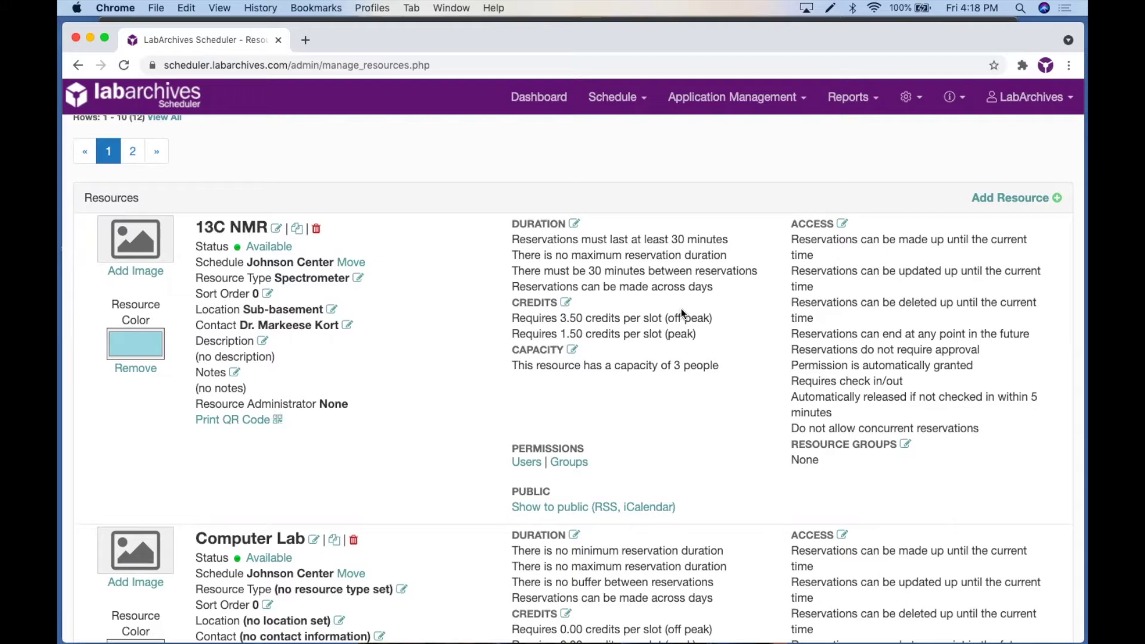
click(576, 224)
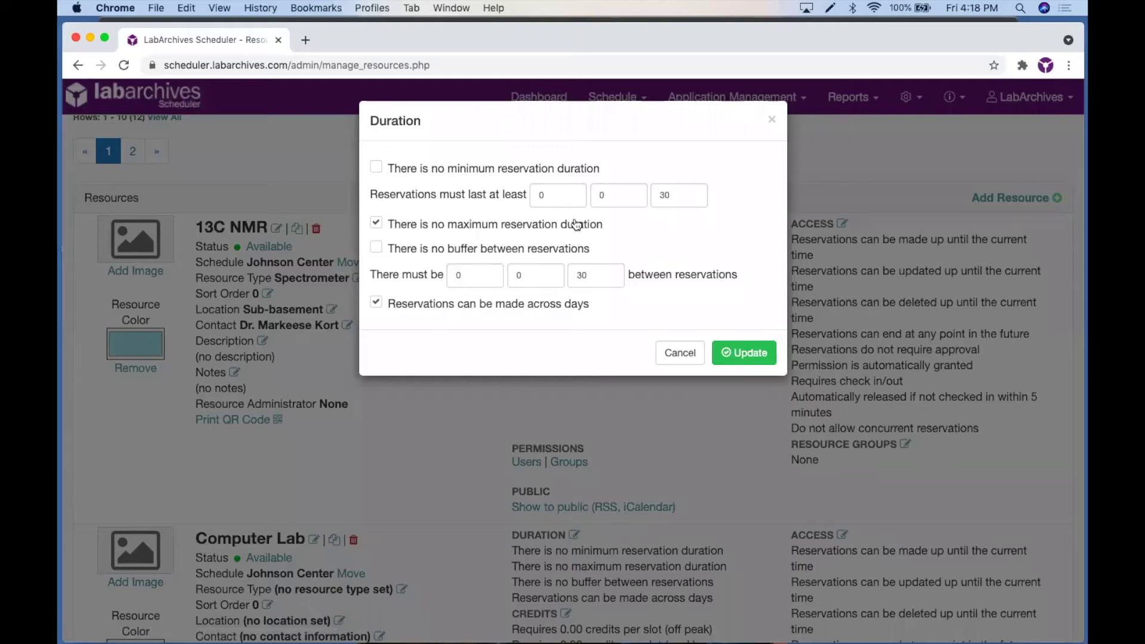
click(685, 351)
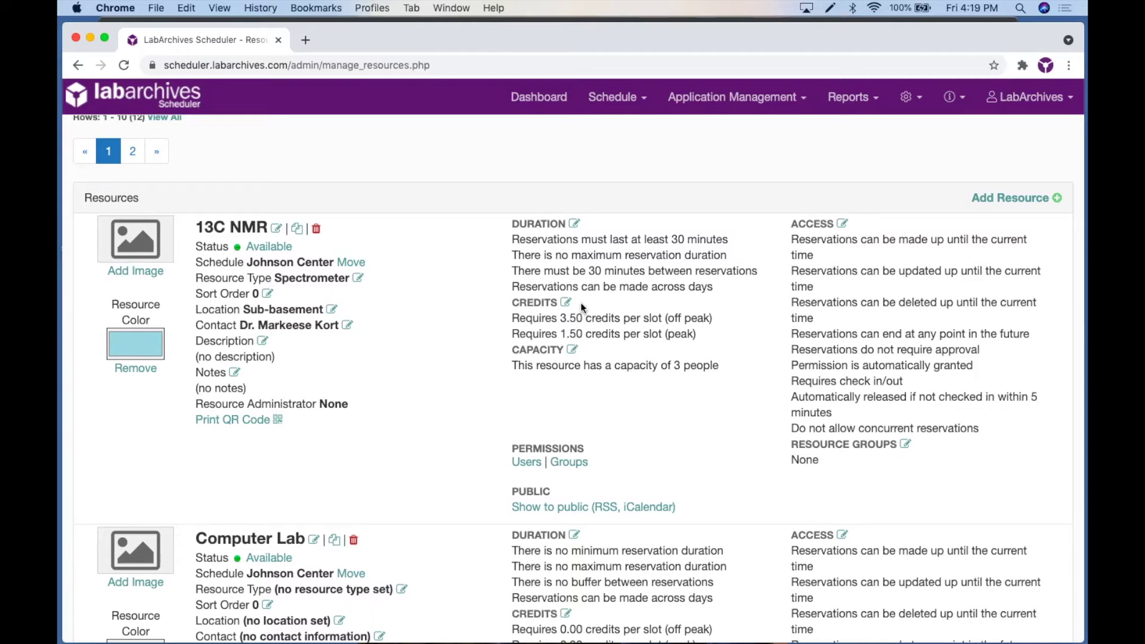
Review the 13C NMR resource's access rules and resource group choices, cancelling out of both
click(842, 224)
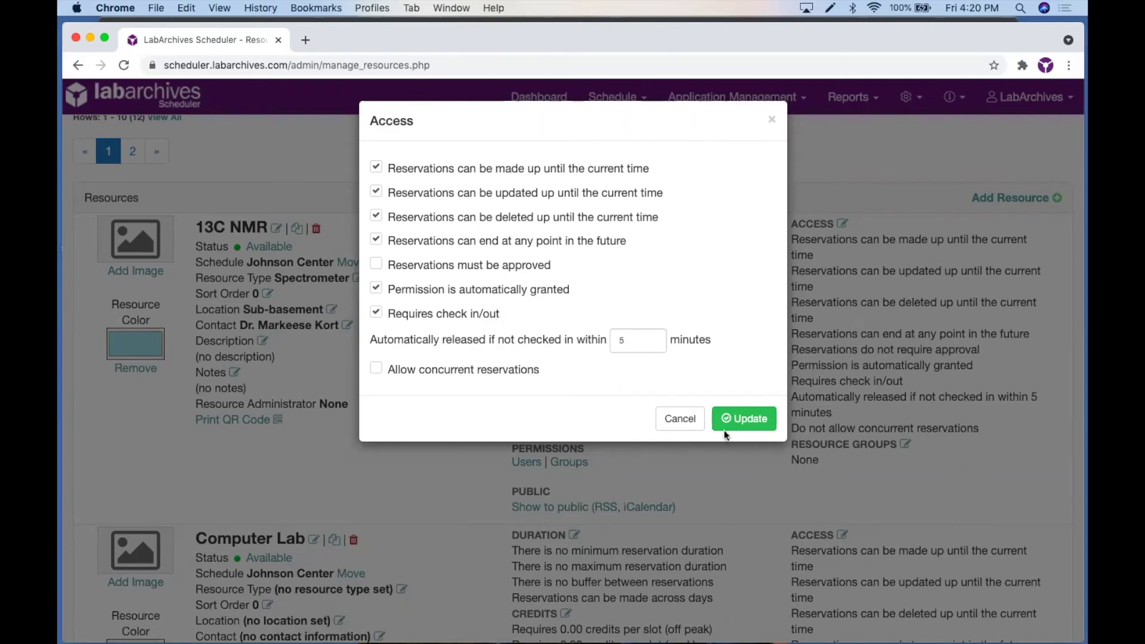
click(681, 420)
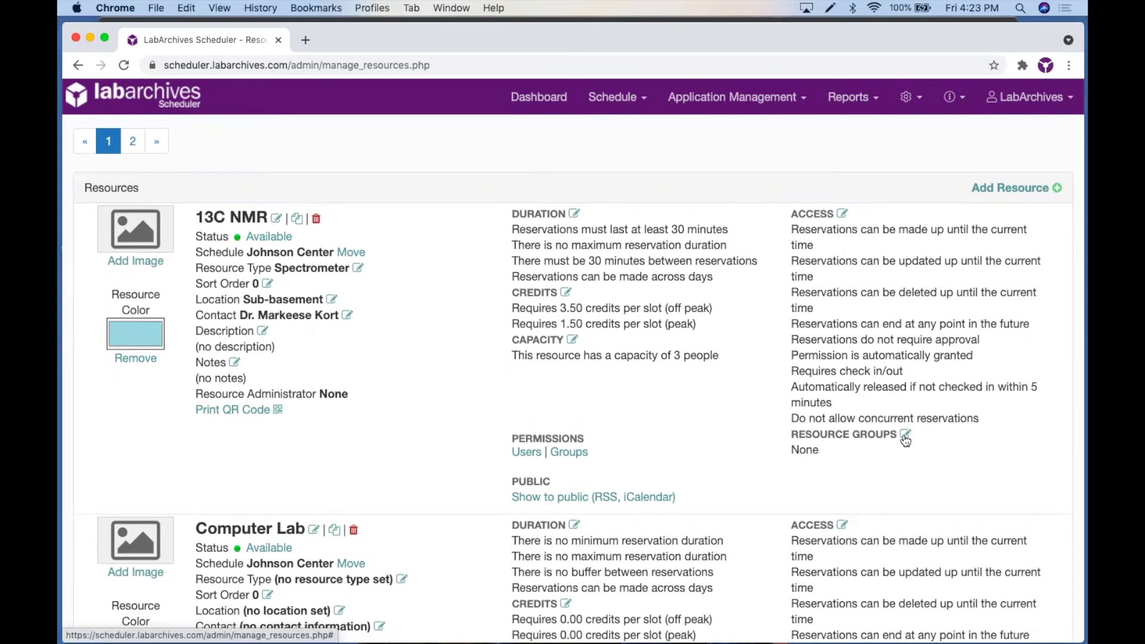
click(904, 437)
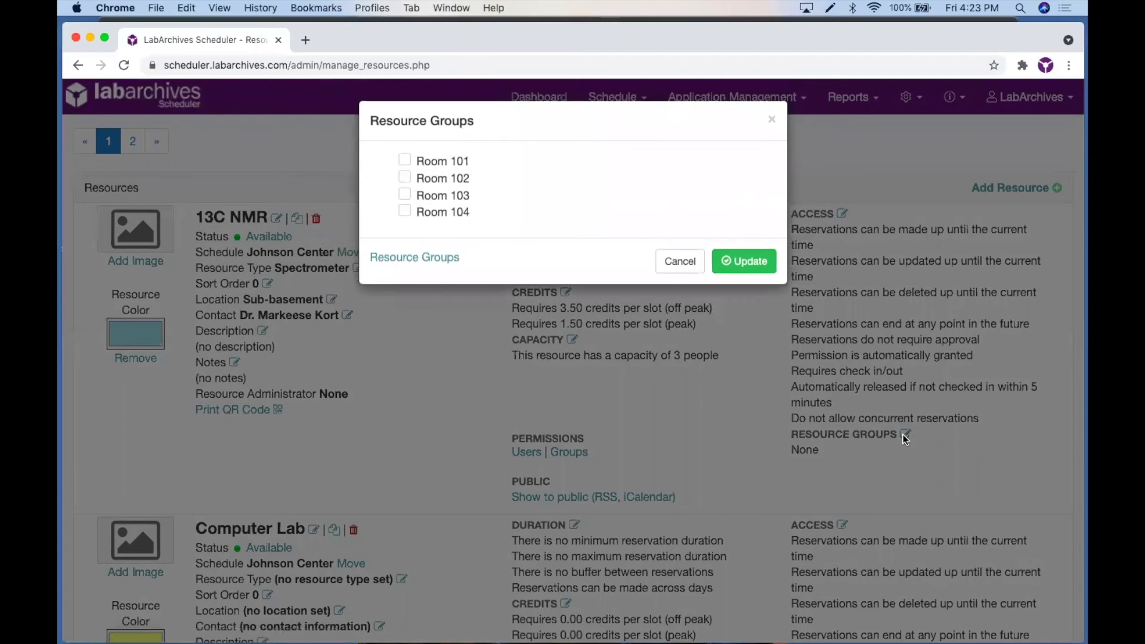
click(678, 263)
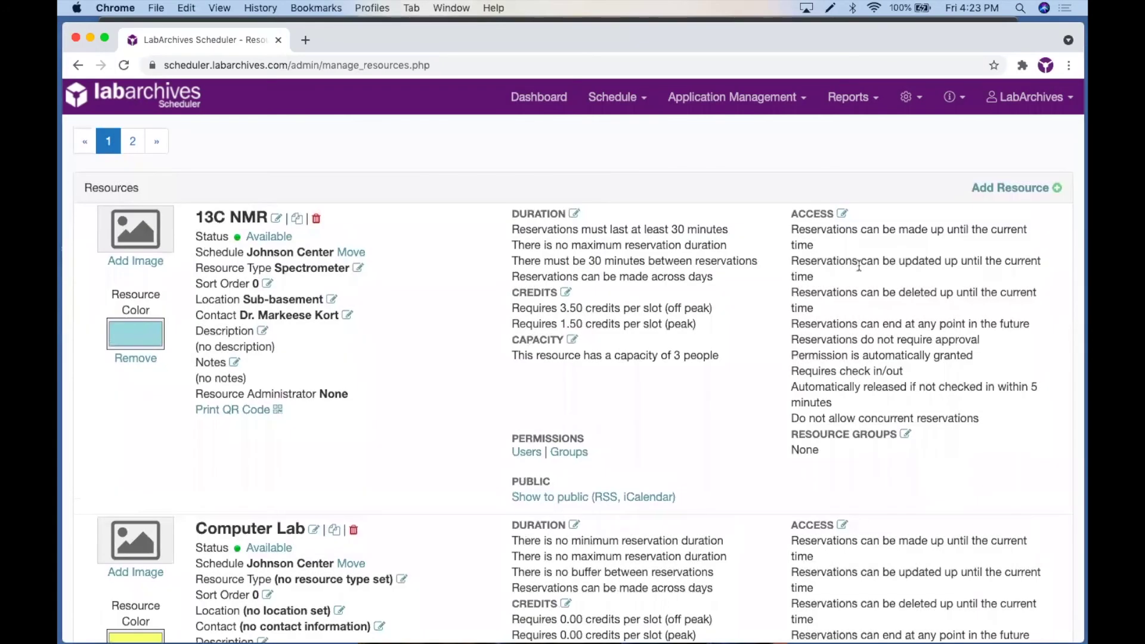
Create a new resource group named "Room 105"
scroll(864, 264, up, 5)
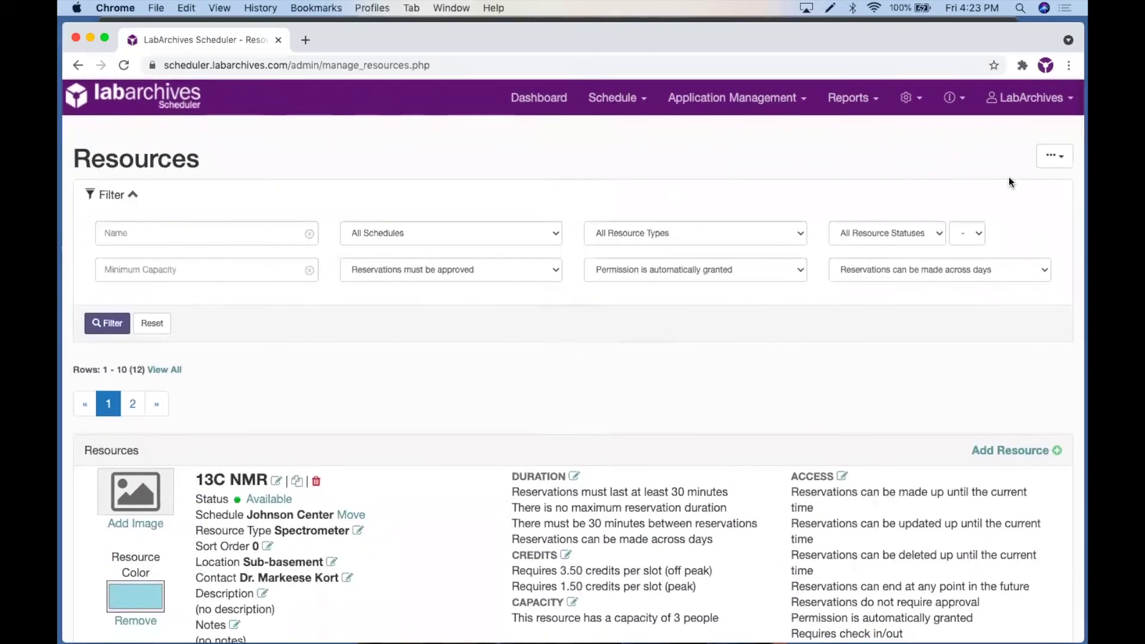
click(1051, 158)
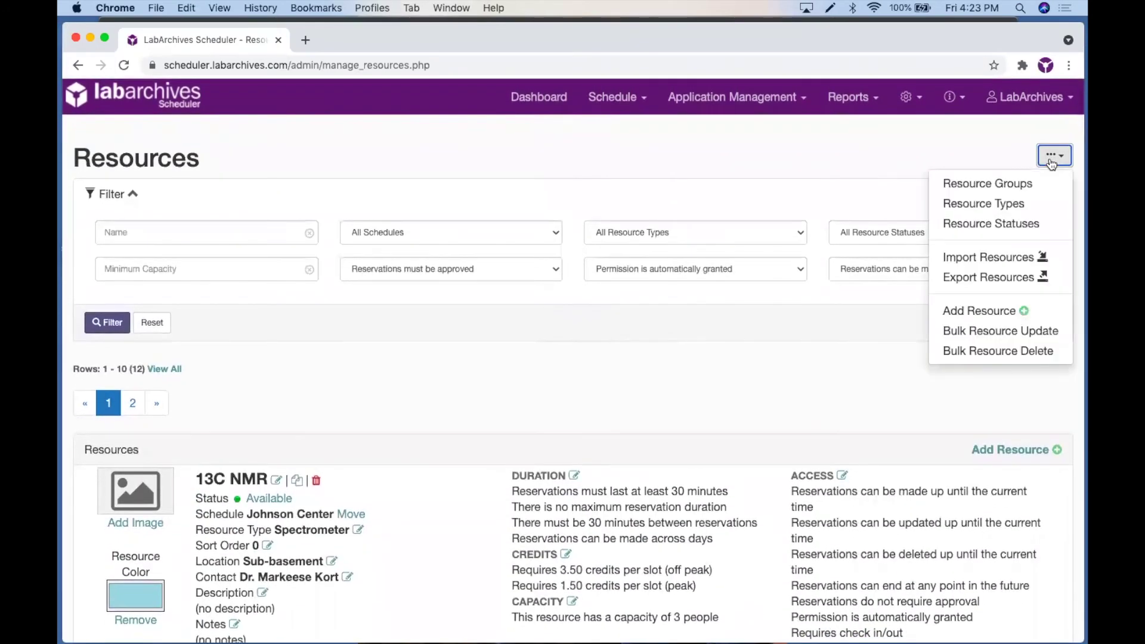
click(1029, 185)
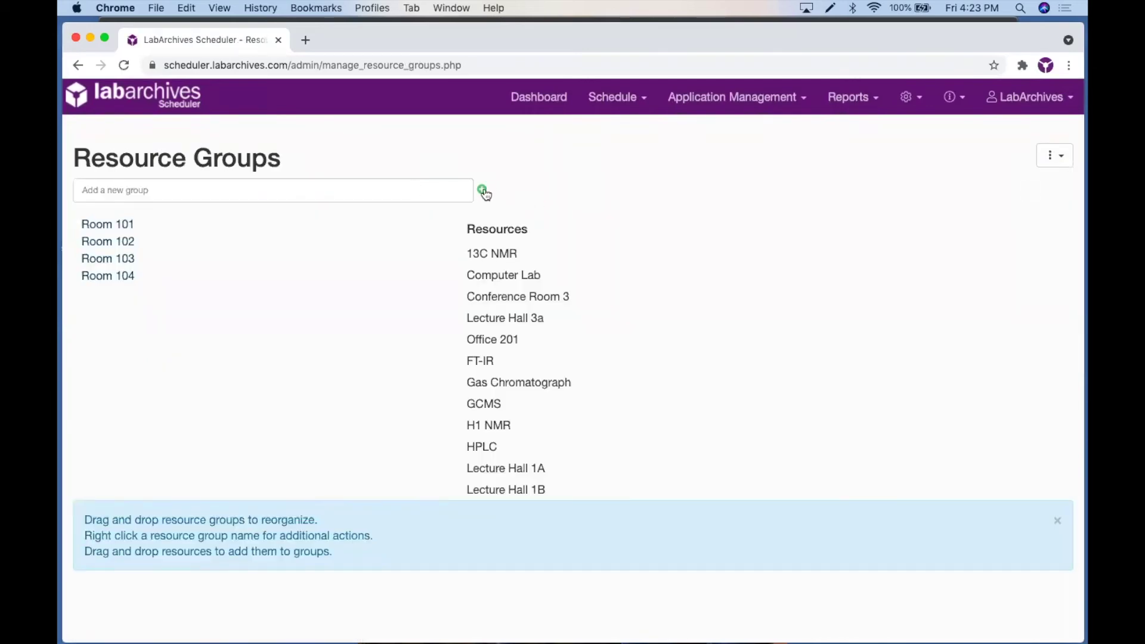
click(362, 189)
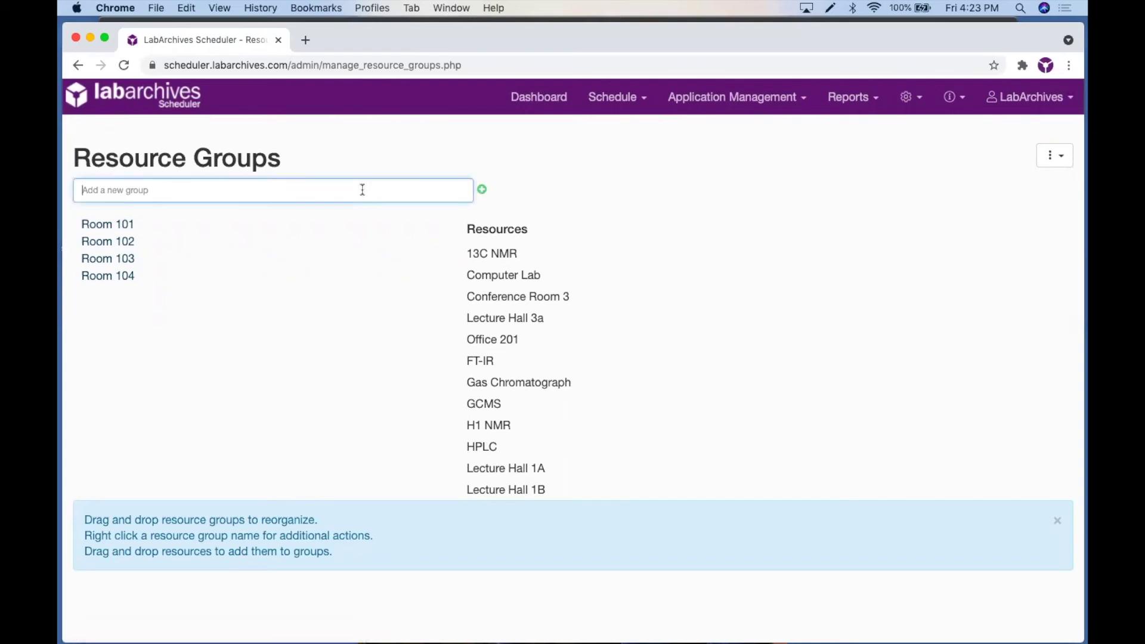
text(Room 105)
click(484, 191)
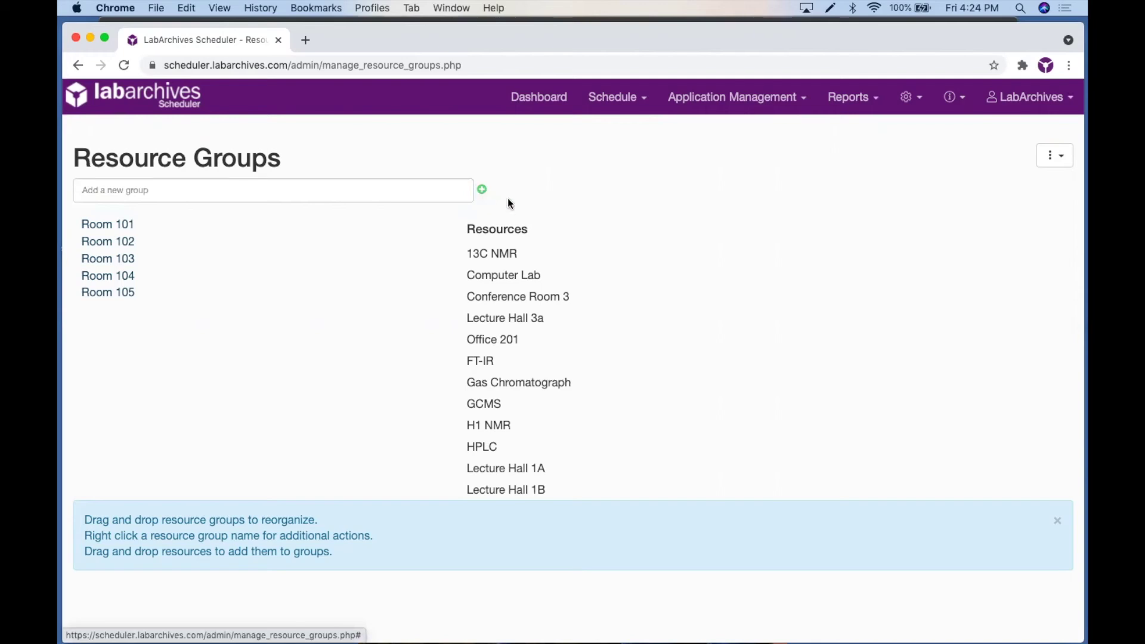
Add the 13C NMR and Computer Lab resources to the Room 105 group and expand the group
drag(502, 254, 120, 296)
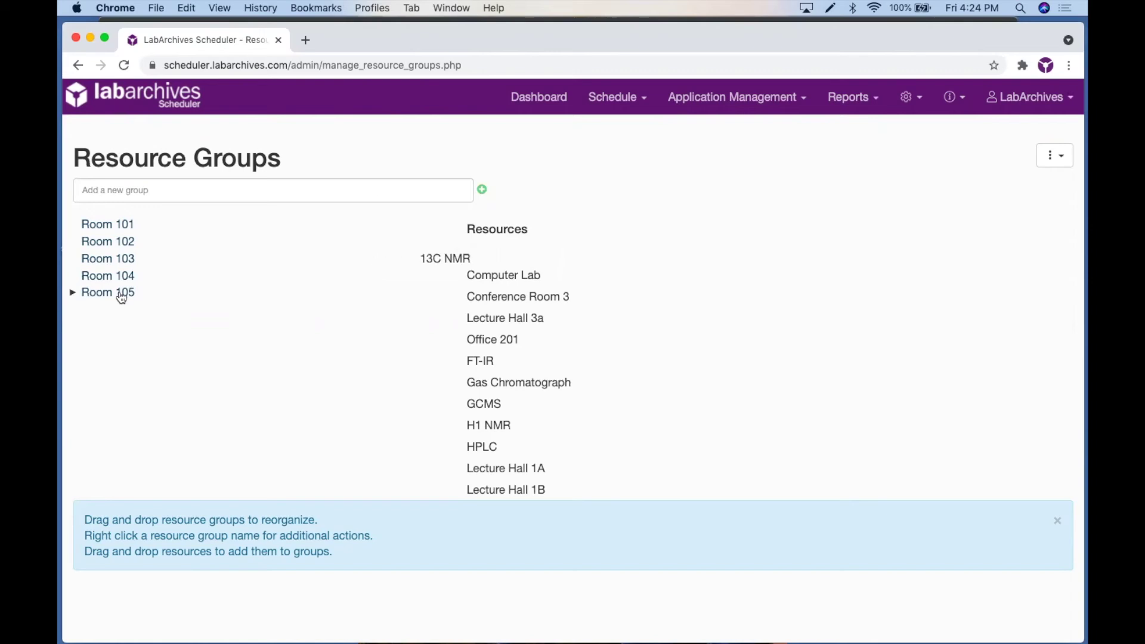
drag(495, 276, 110, 297)
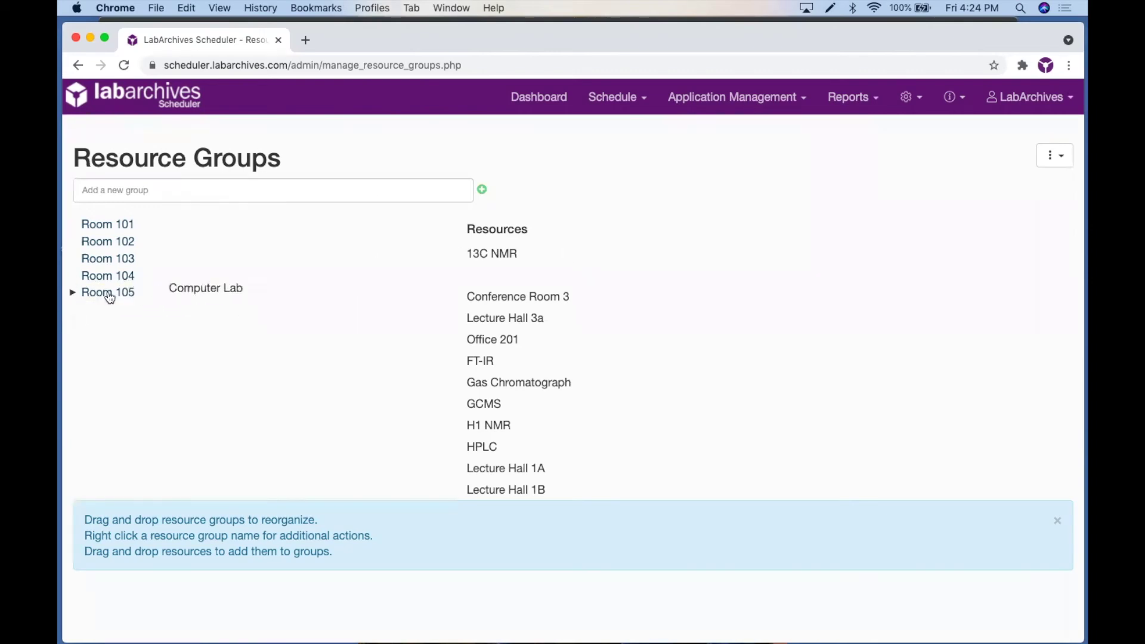
click(73, 294)
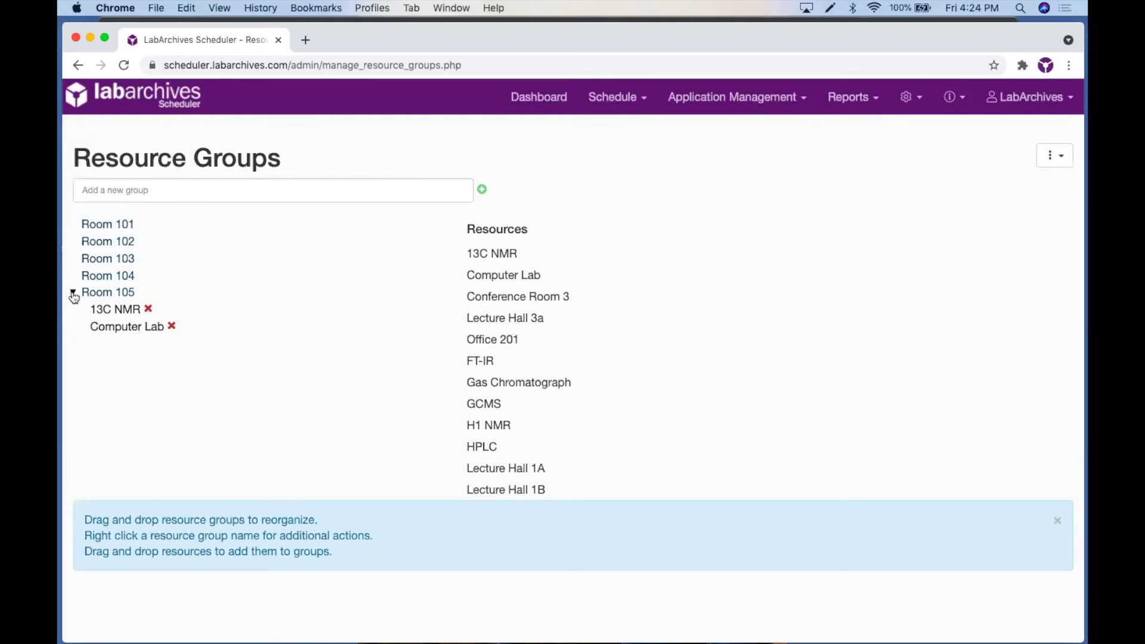
Return to the Resources page and review the bulk update and bulk delete options
click(734, 97)
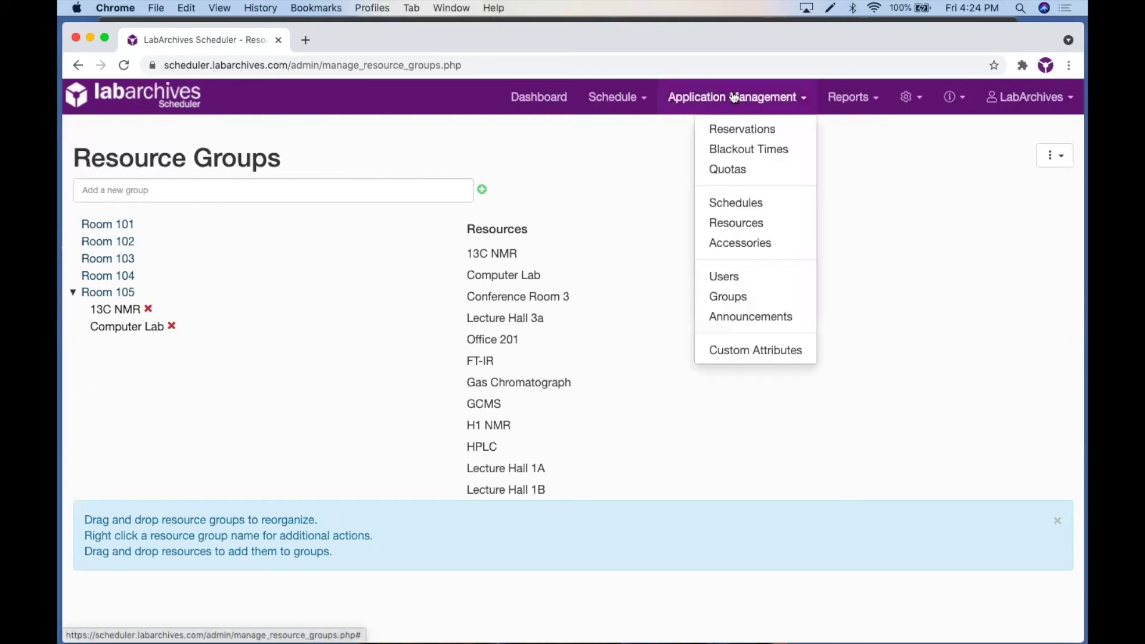
click(737, 223)
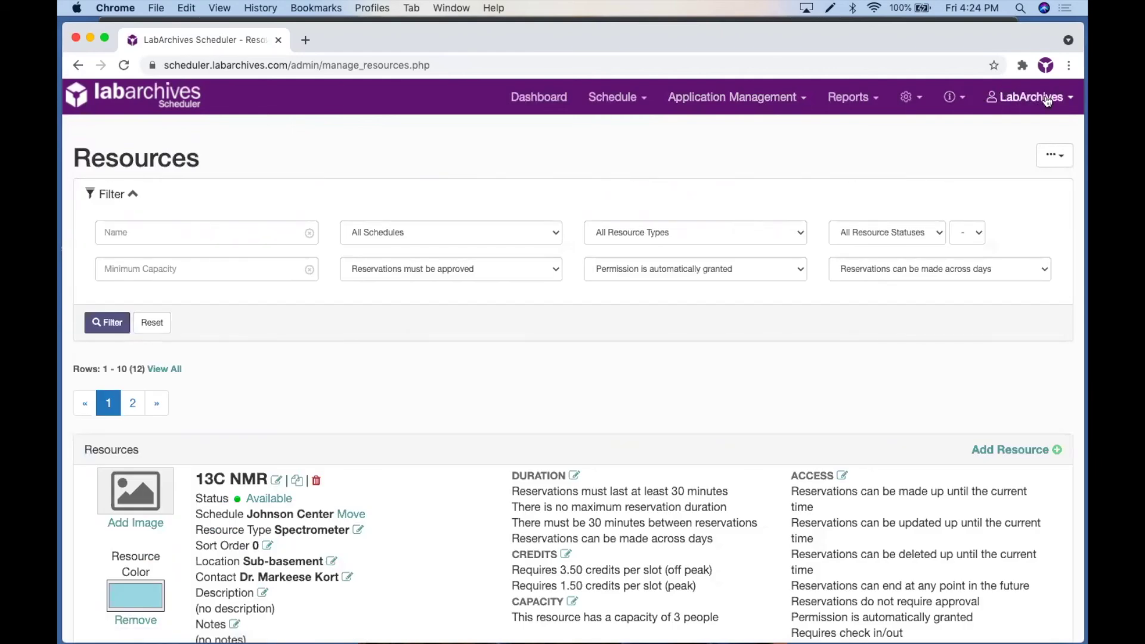
click(1054, 156)
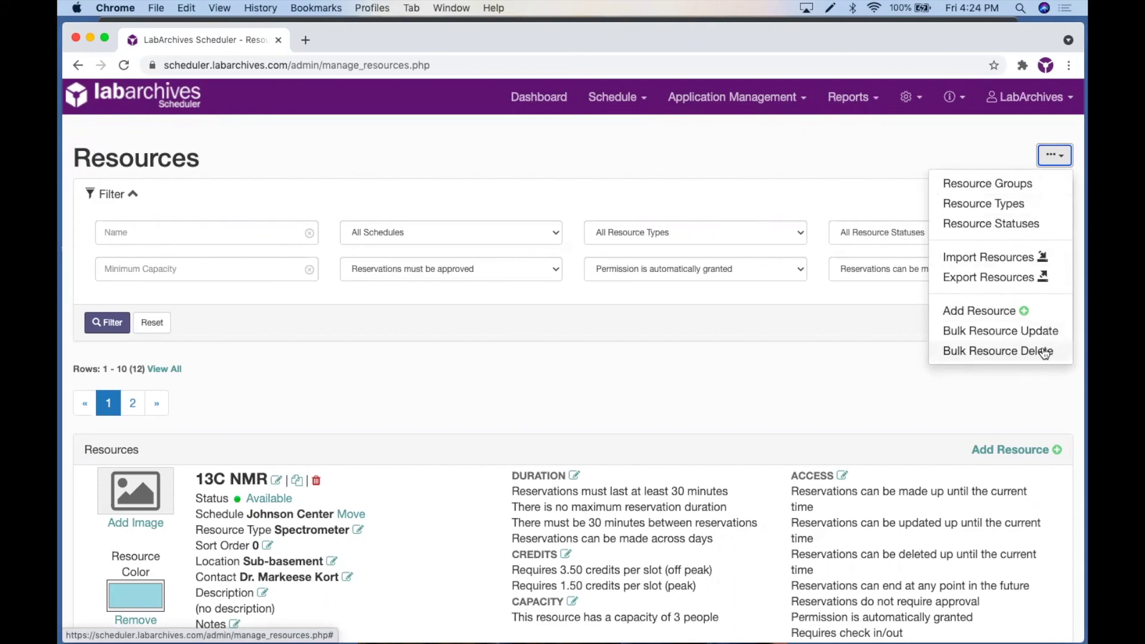
click(1033, 385)
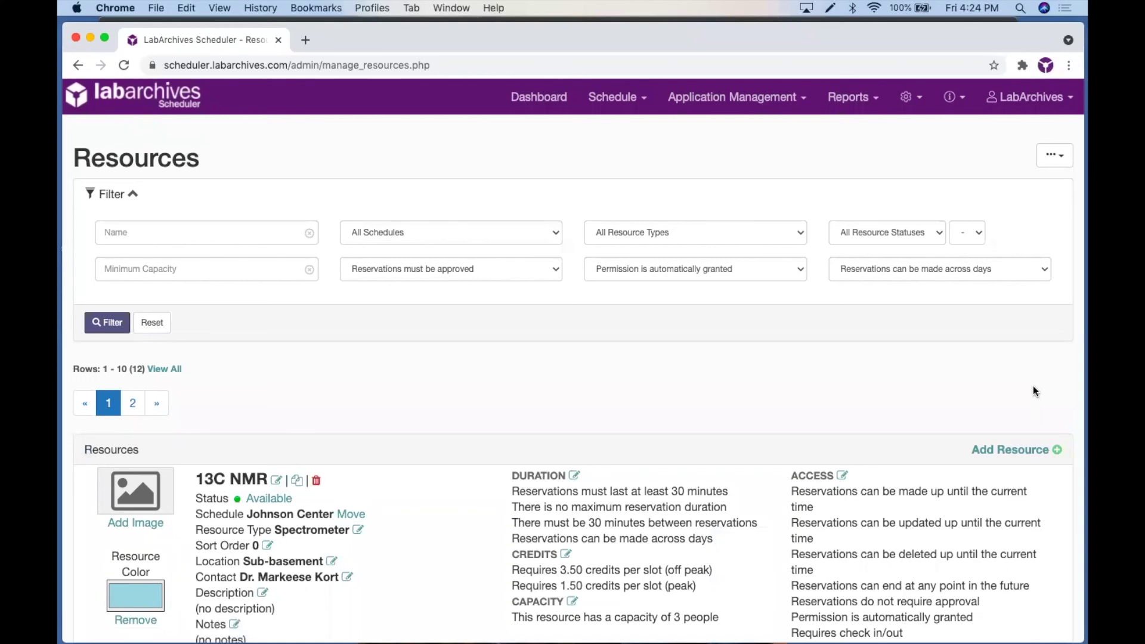
Look up where the Knowledgebase is offered among the information links
click(950, 97)
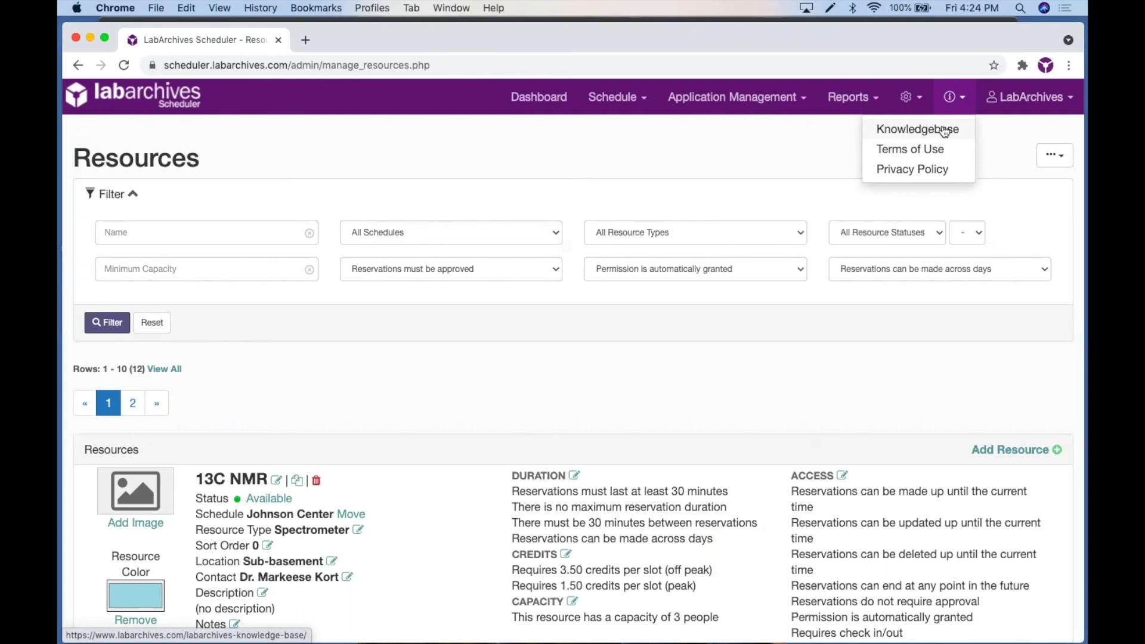
click(993, 138)
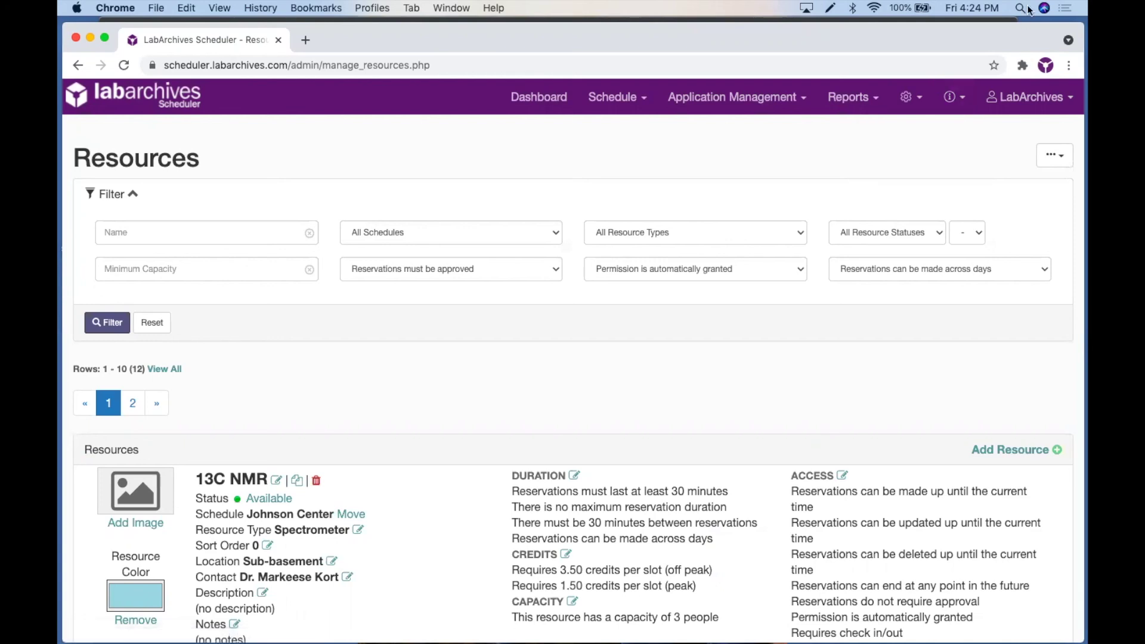